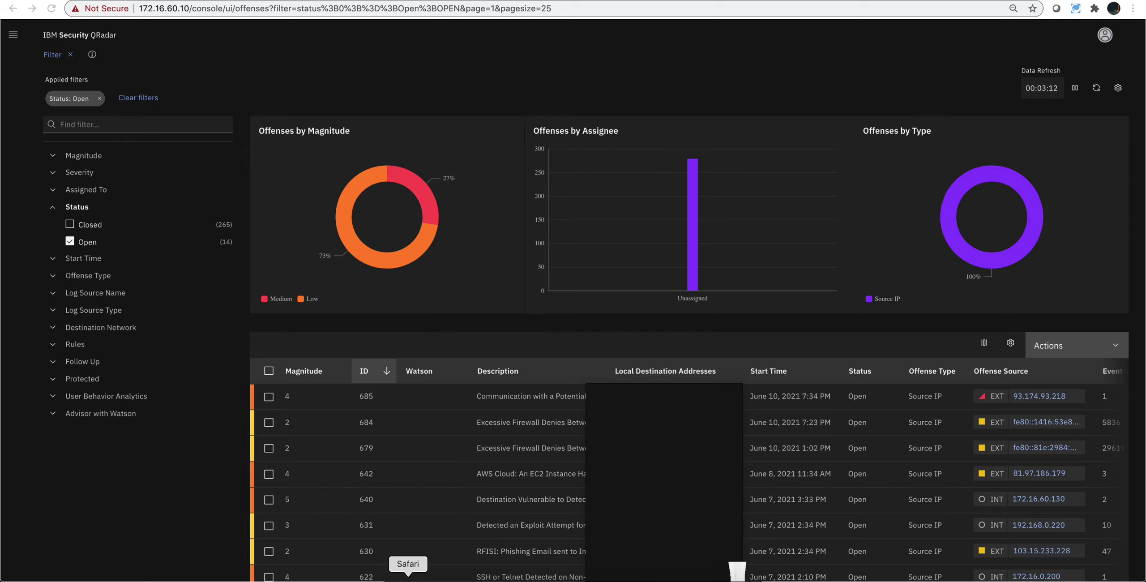
# Switch to Safari and download payload.exe from the web server at 172.16.60.26:8080
pyautogui.click(407, 578)
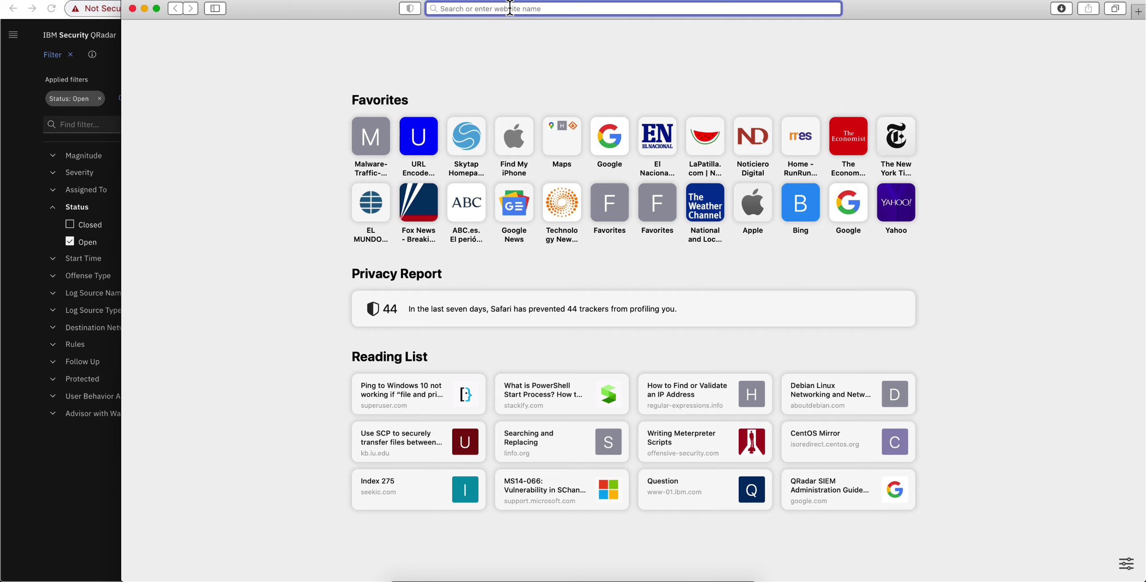
pyautogui.write('172')
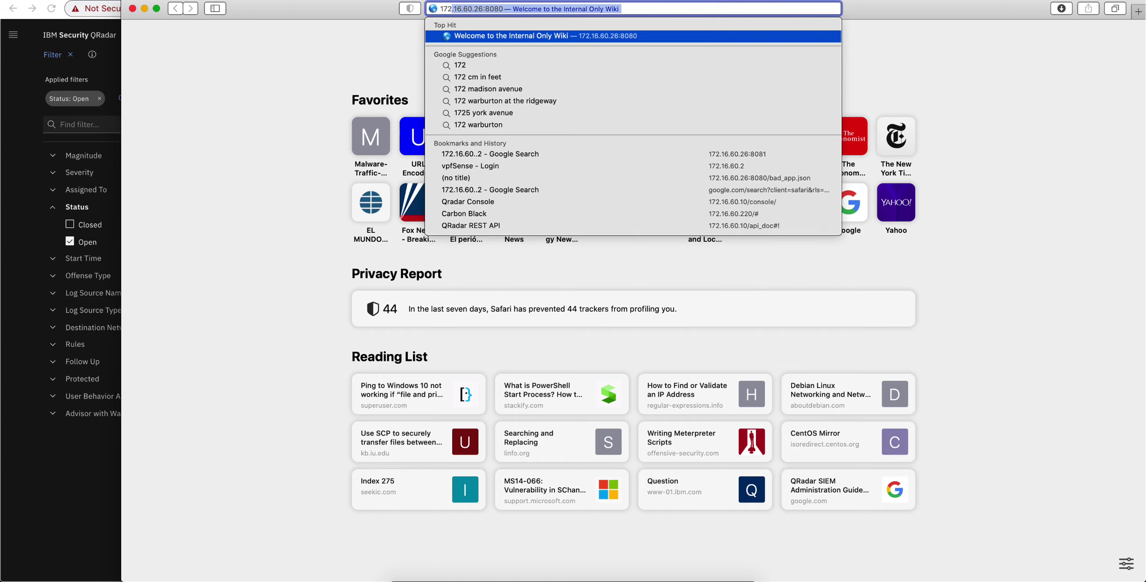
pyautogui.click(503, 8)
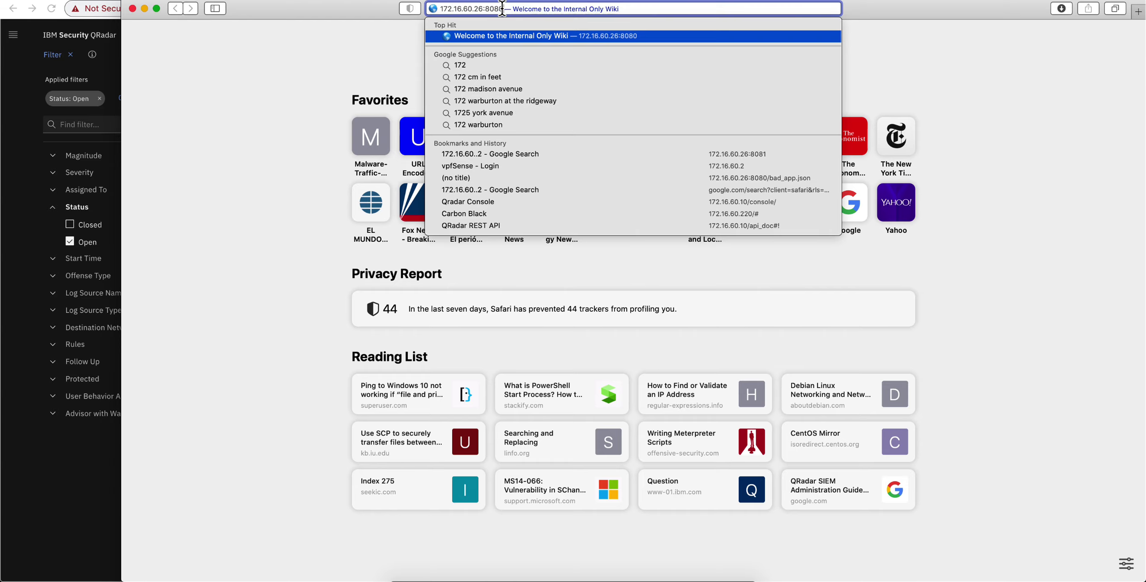
pyautogui.write('/')
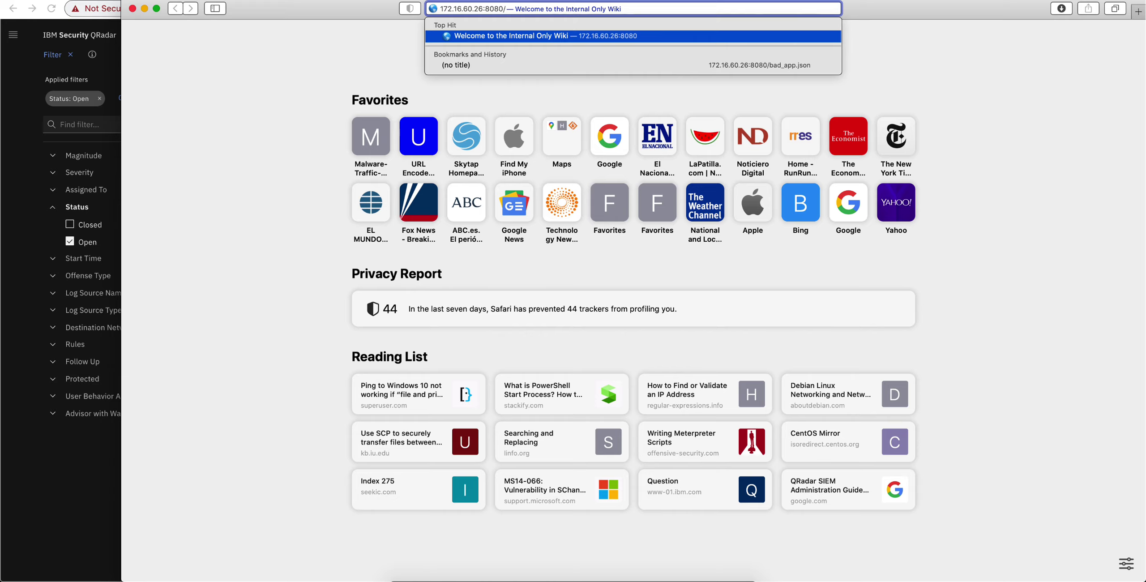
pyautogui.write('pay')
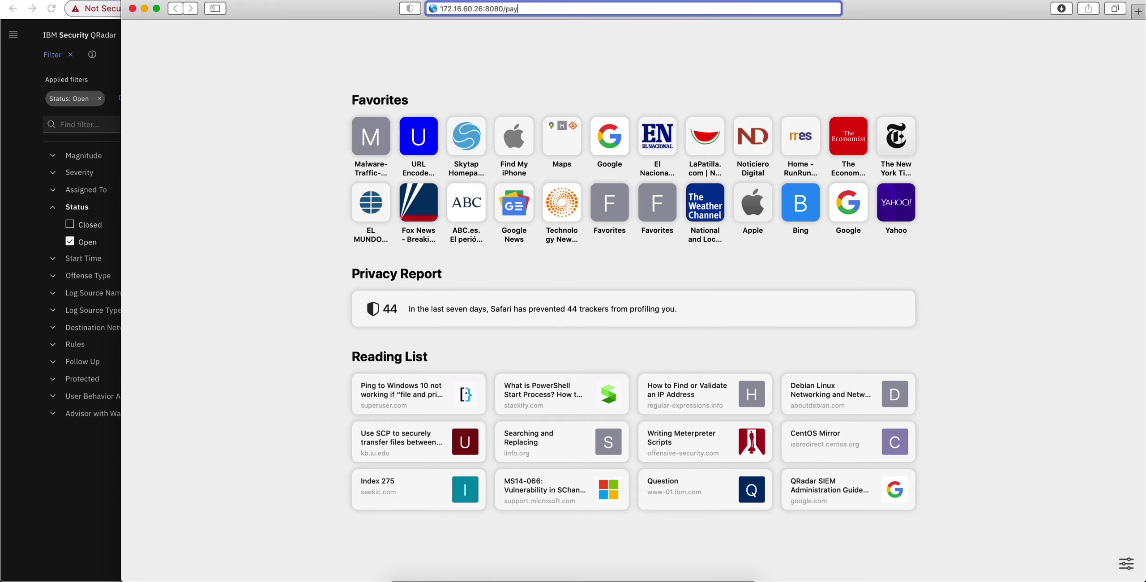
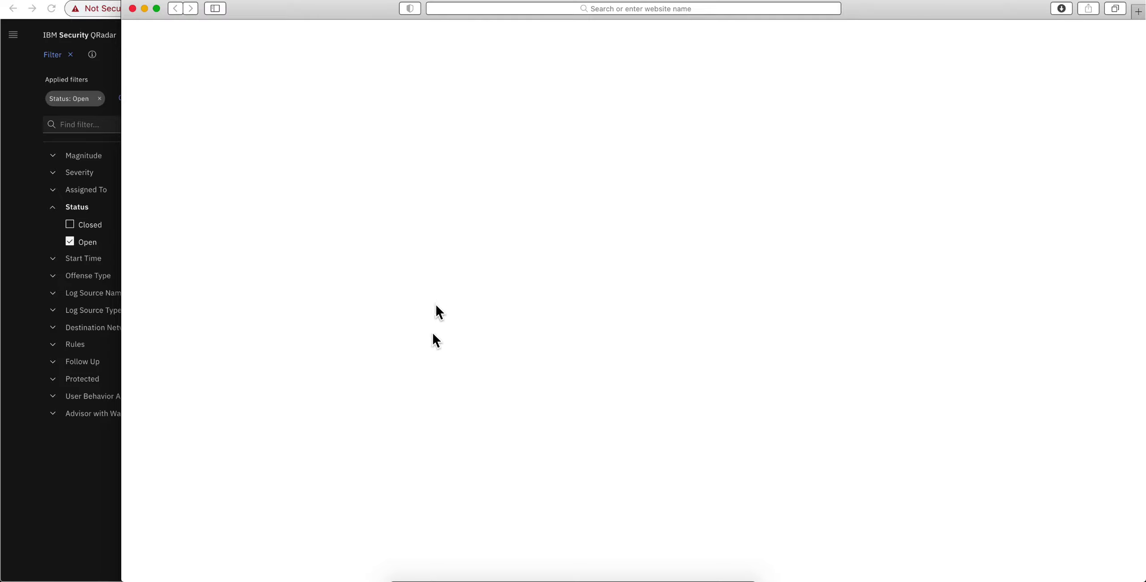
# Check the Downloads folder in Finder for payload.exe, and close the Finder and Safari windows
pyautogui.click(400, 580)
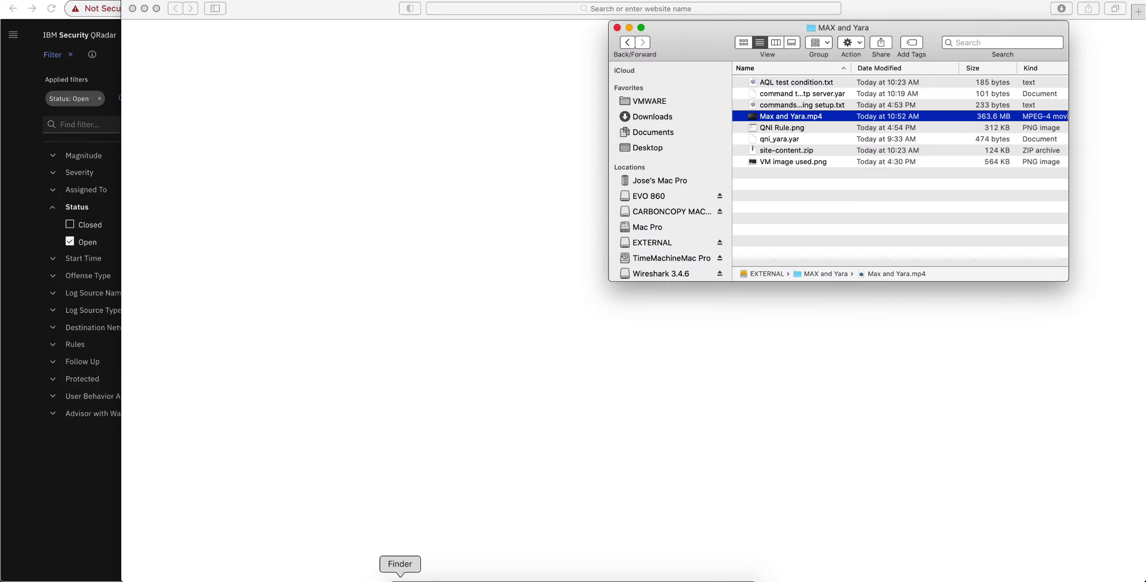
pyautogui.click(658, 117)
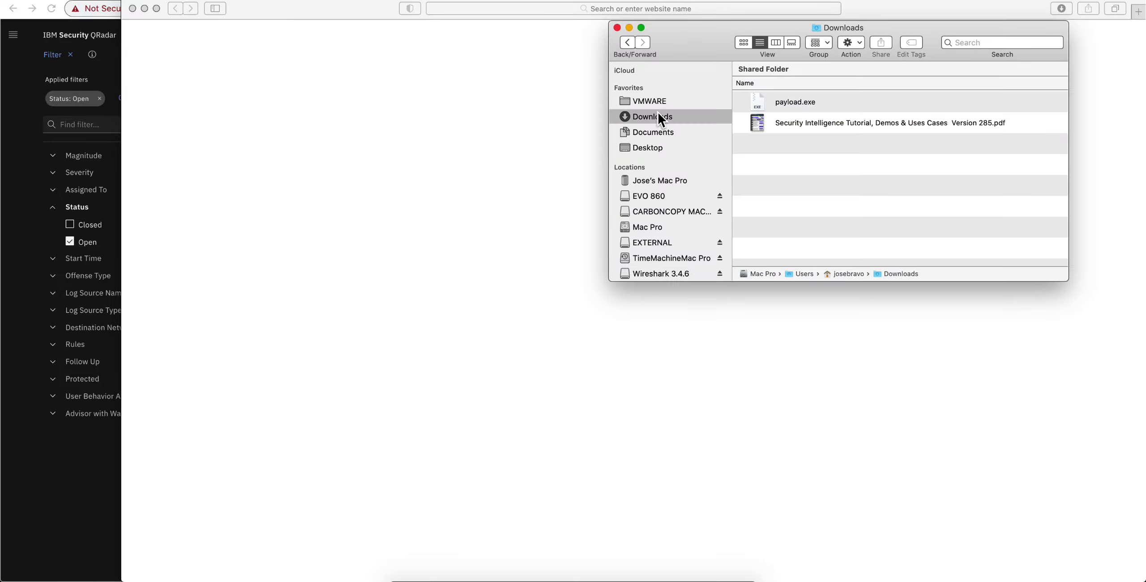
pyautogui.click(778, 104)
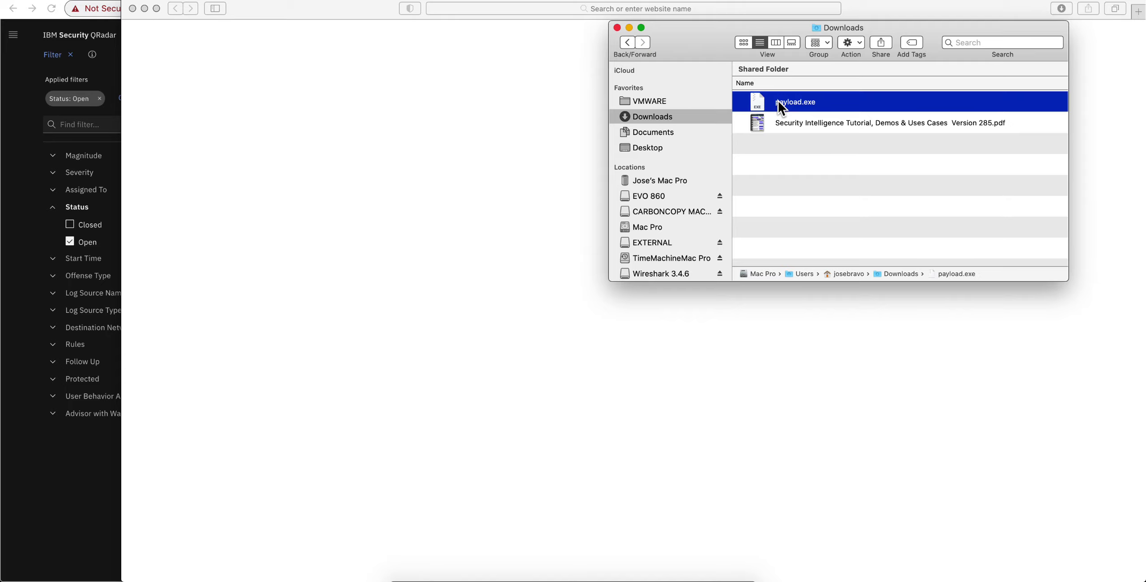
pyautogui.click(617, 28)
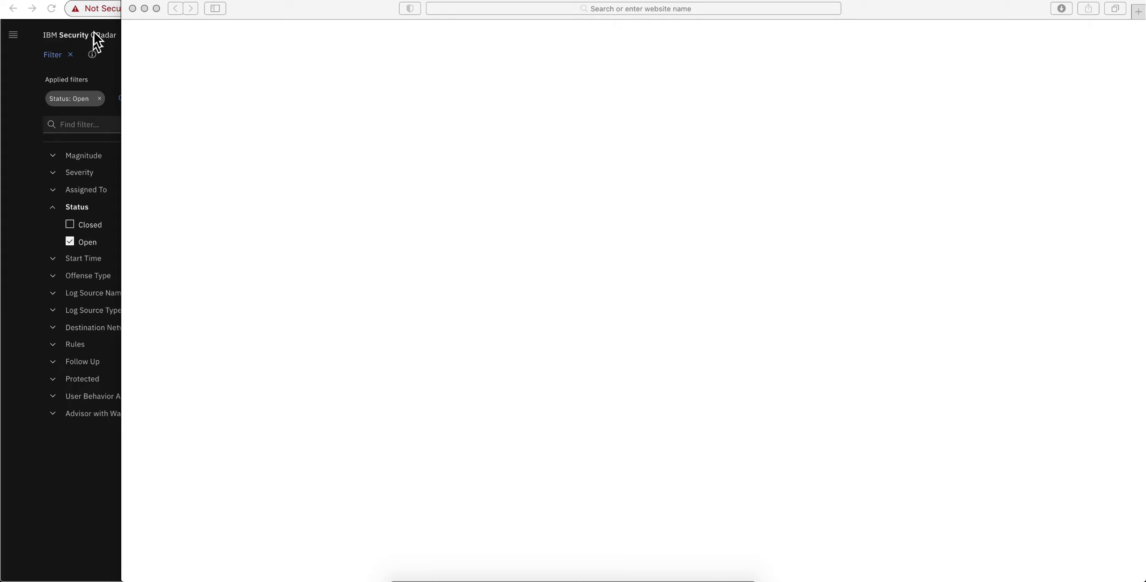
pyautogui.click(133, 8)
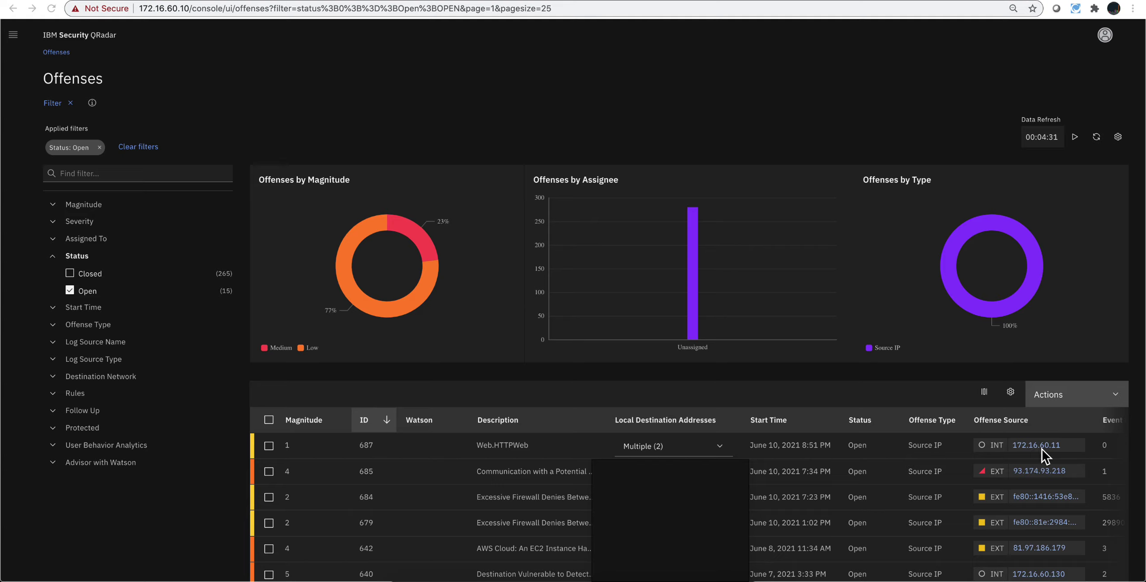
# Open the Web.HTTPWeb offense from source 172.16.60.11 and review the rule behind its file-hash malware insight
pyautogui.click(972, 449)
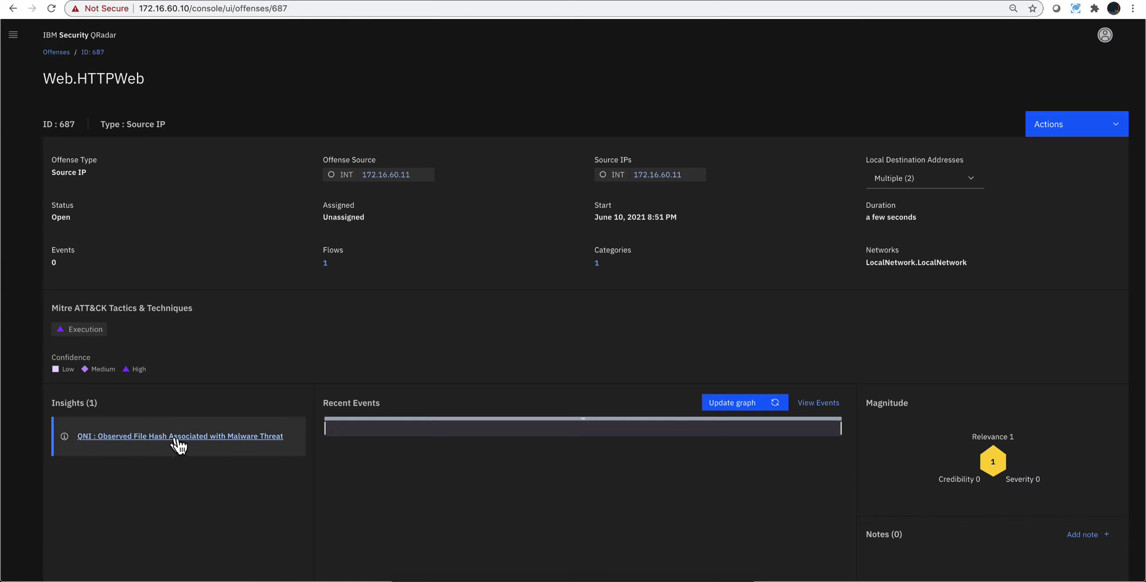
pyautogui.click(238, 434)
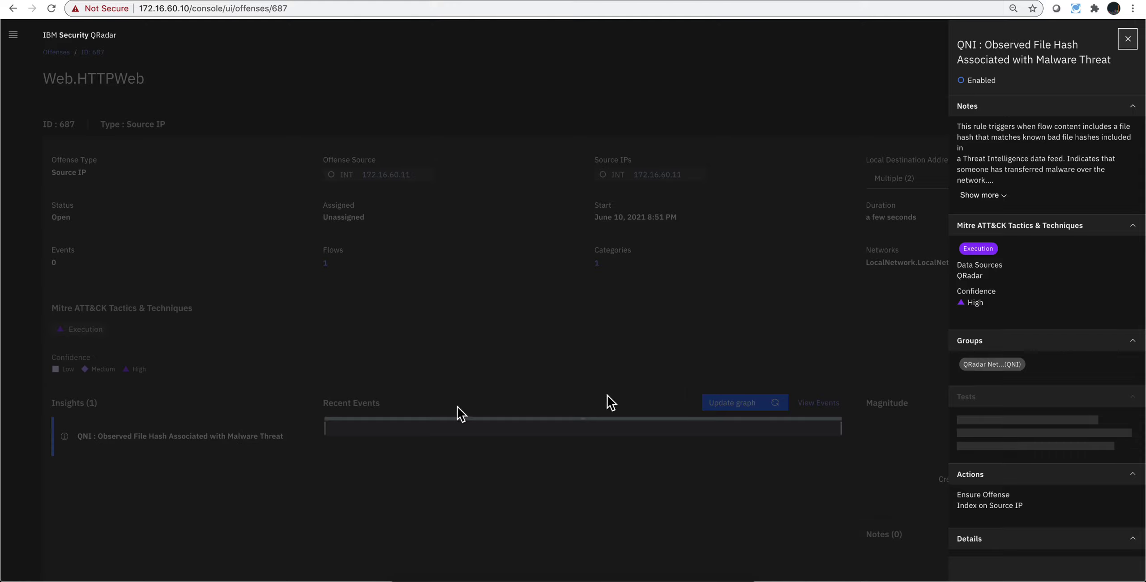
pyautogui.scroll(-6, 1004, 317)
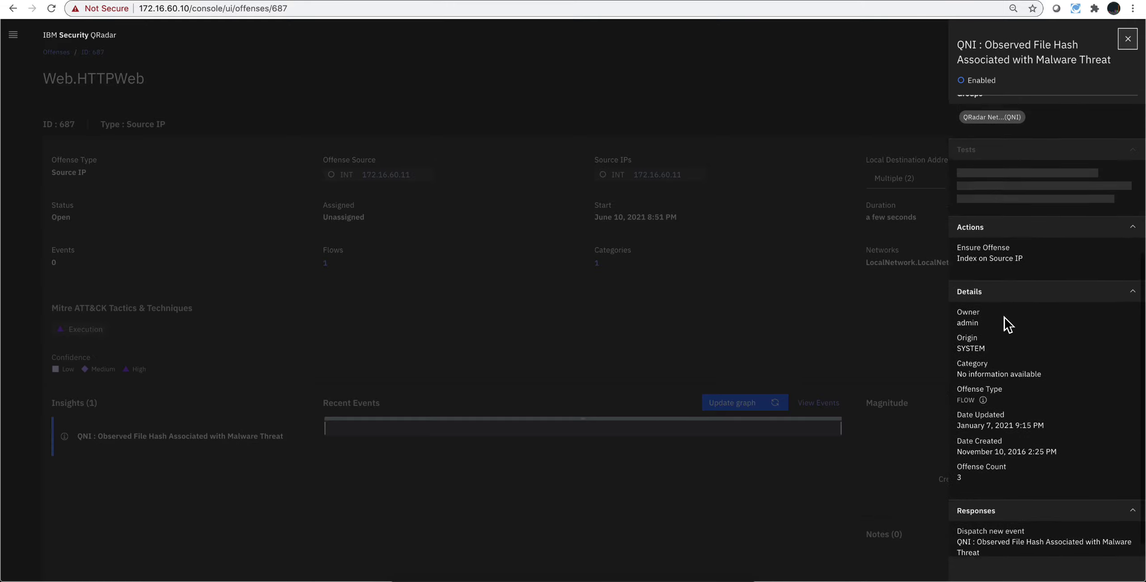
pyautogui.scroll(6, 1004, 317)
pyautogui.click(807, 309)
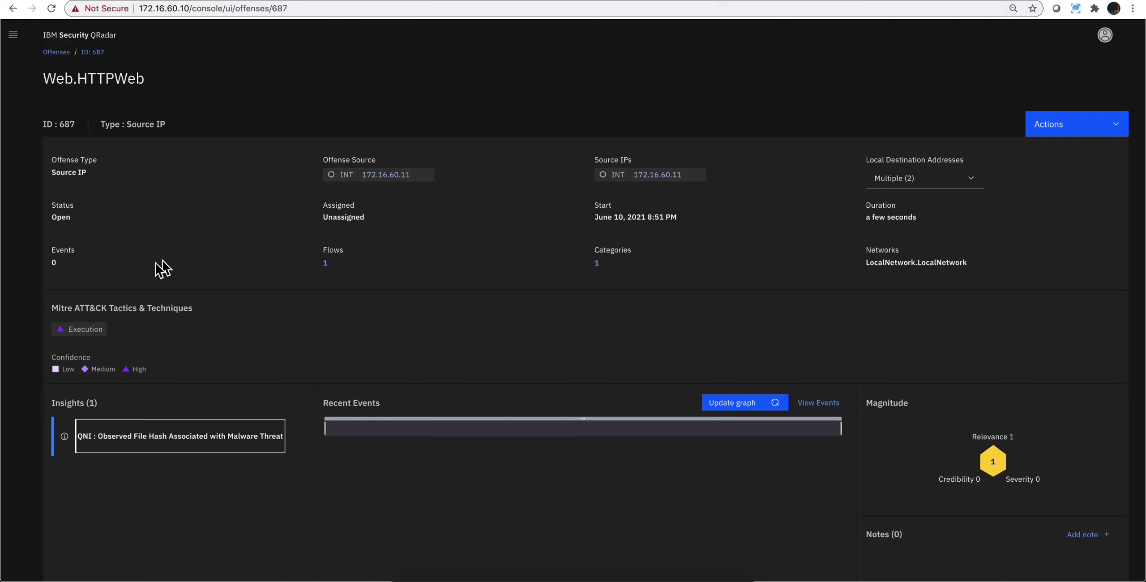
# Open the flow tied to offense 687 and examine the suspect content in its flow record details
pyautogui.click(325, 263)
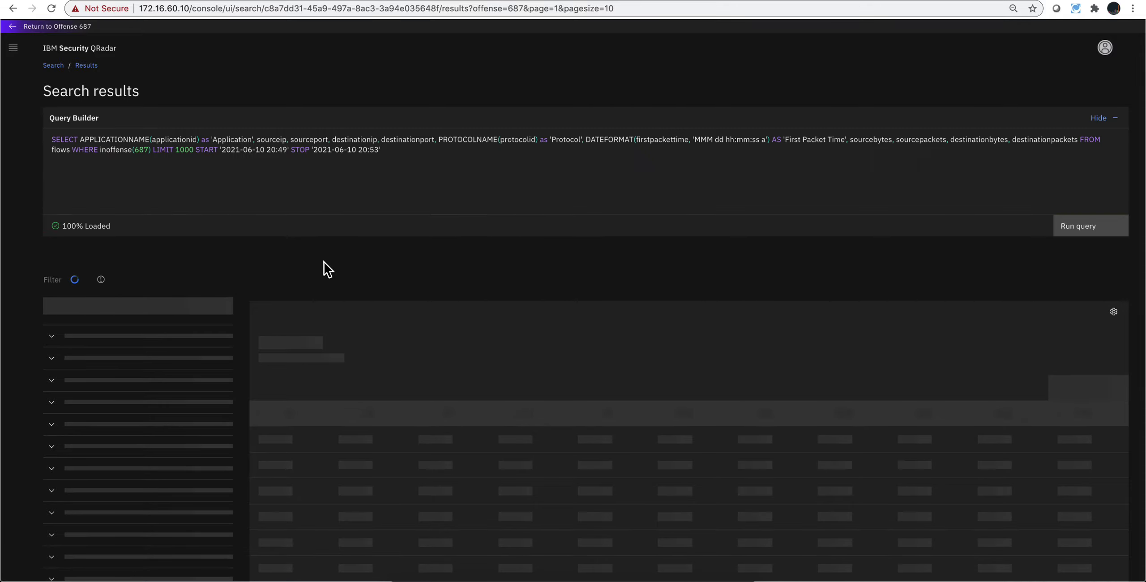
pyautogui.scroll(-2, 324, 268)
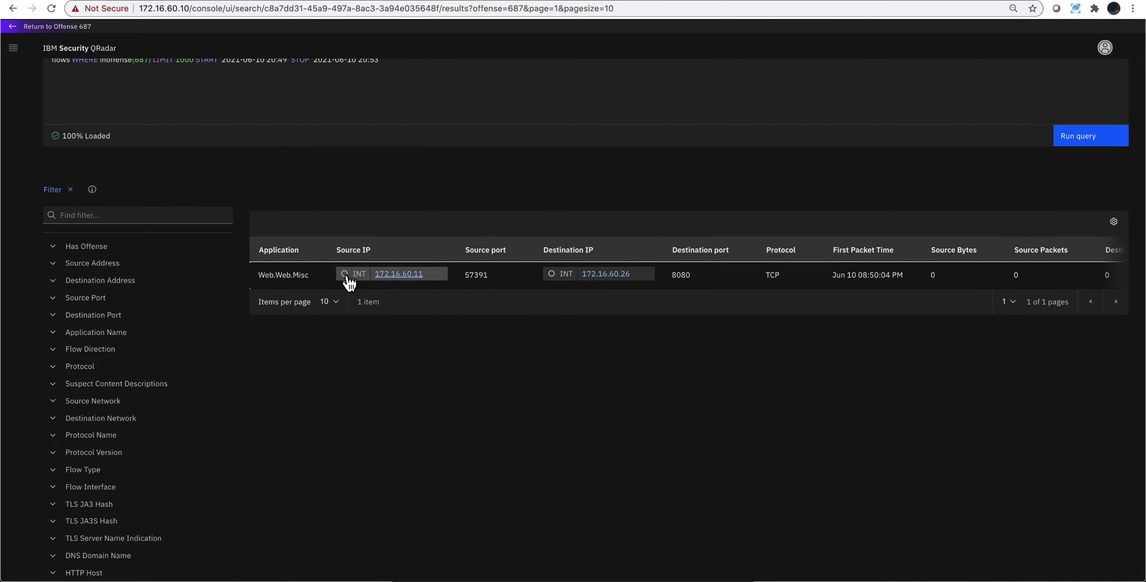
pyautogui.click(304, 275)
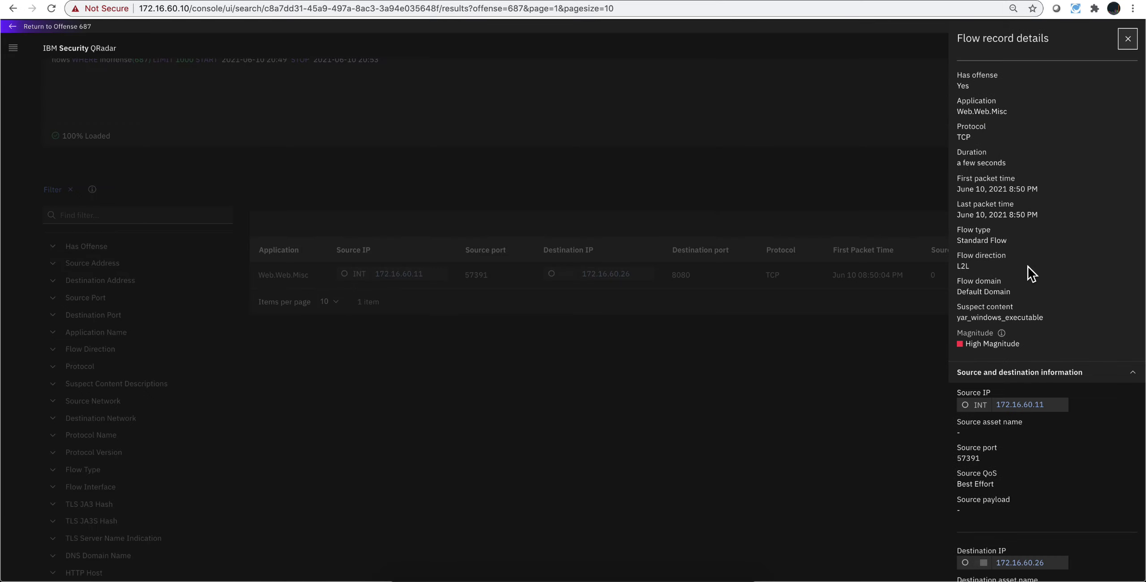
pyautogui.scroll(-1, 1030, 269)
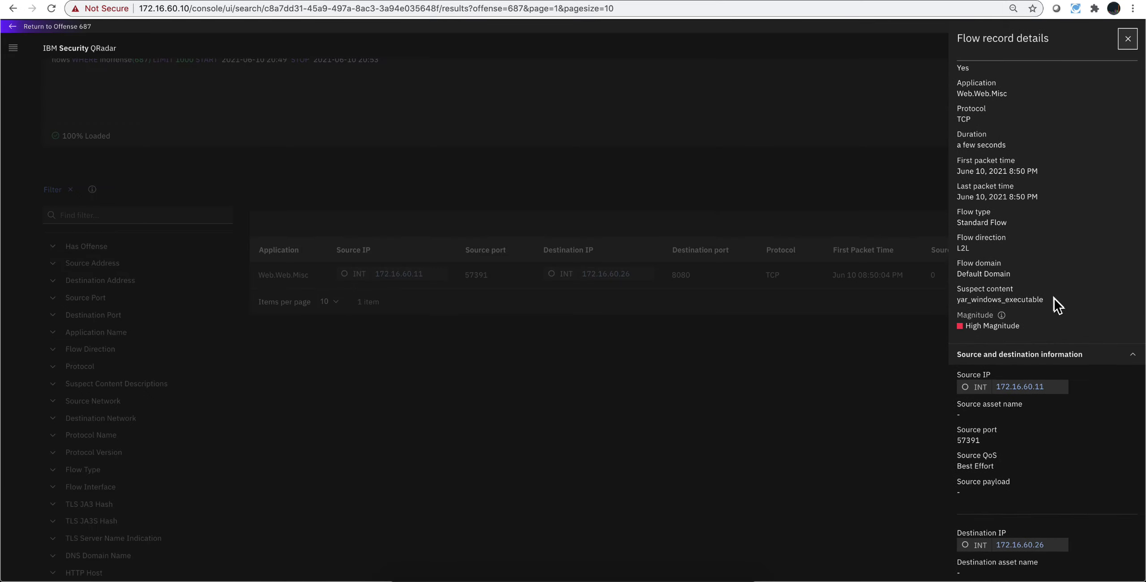
pyautogui.moveTo(1056, 300); pyautogui.dragTo(958, 298)
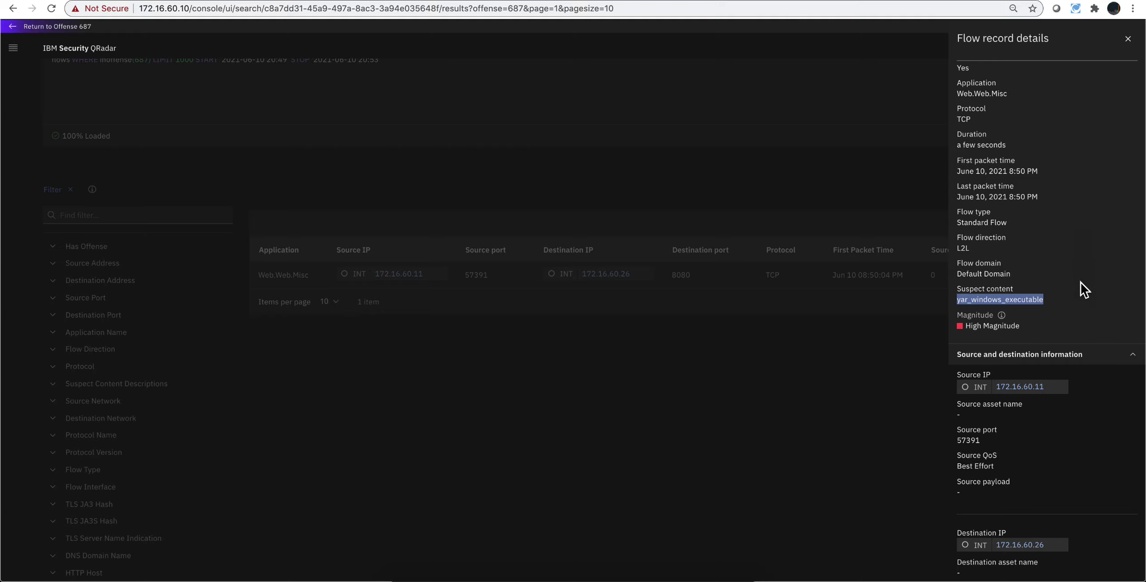
pyautogui.click(743, 399)
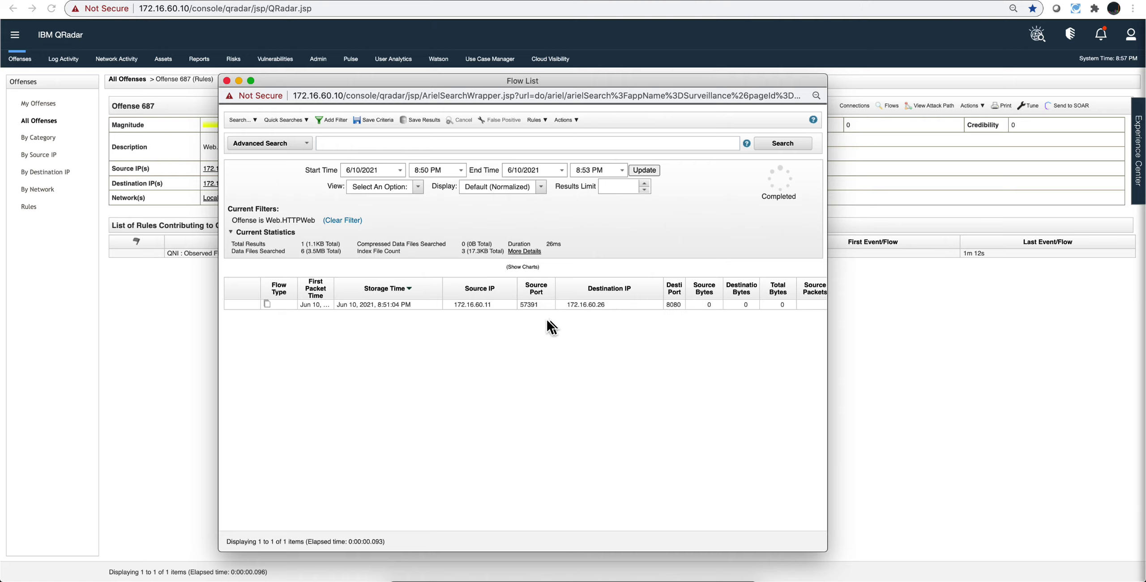
# Filter the flow list on source port 57391, clear the original offense filter, and widen the Flow List window
pyautogui.rightClick(533, 302)
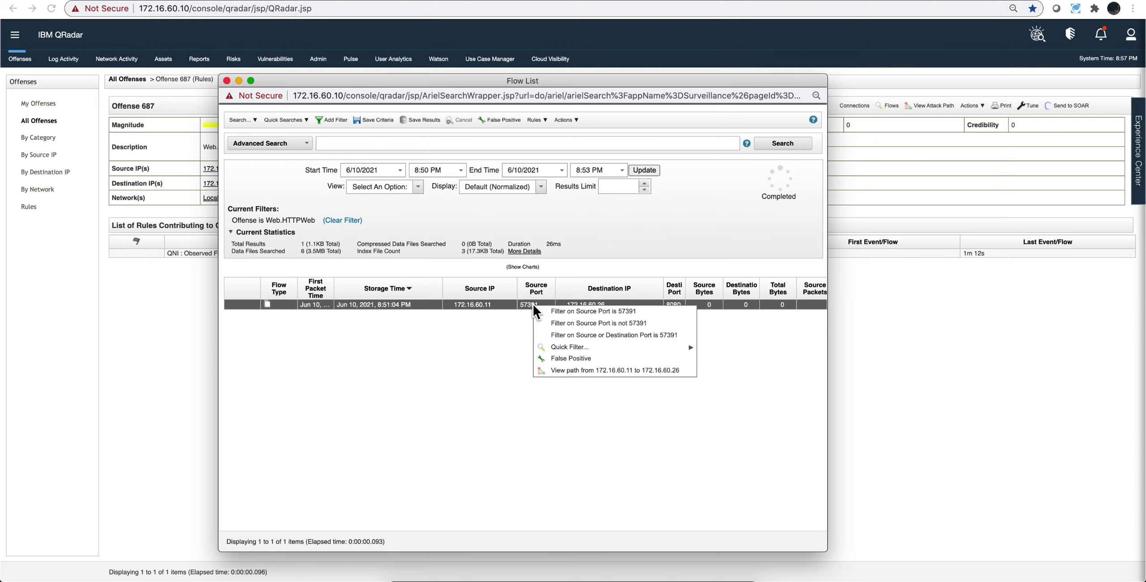
pyautogui.click(563, 310)
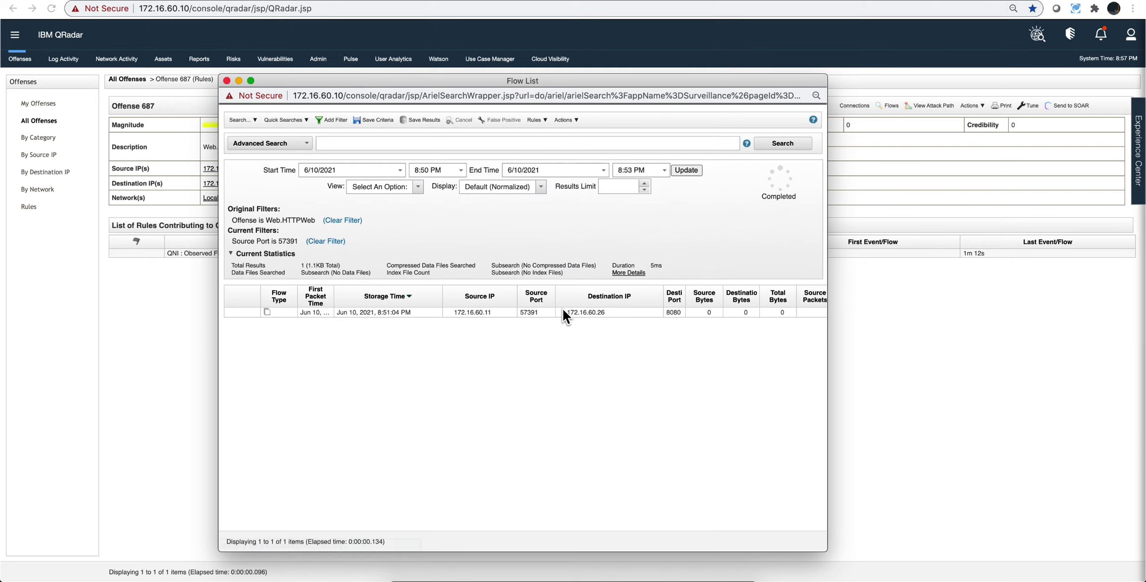
pyautogui.click(335, 220)
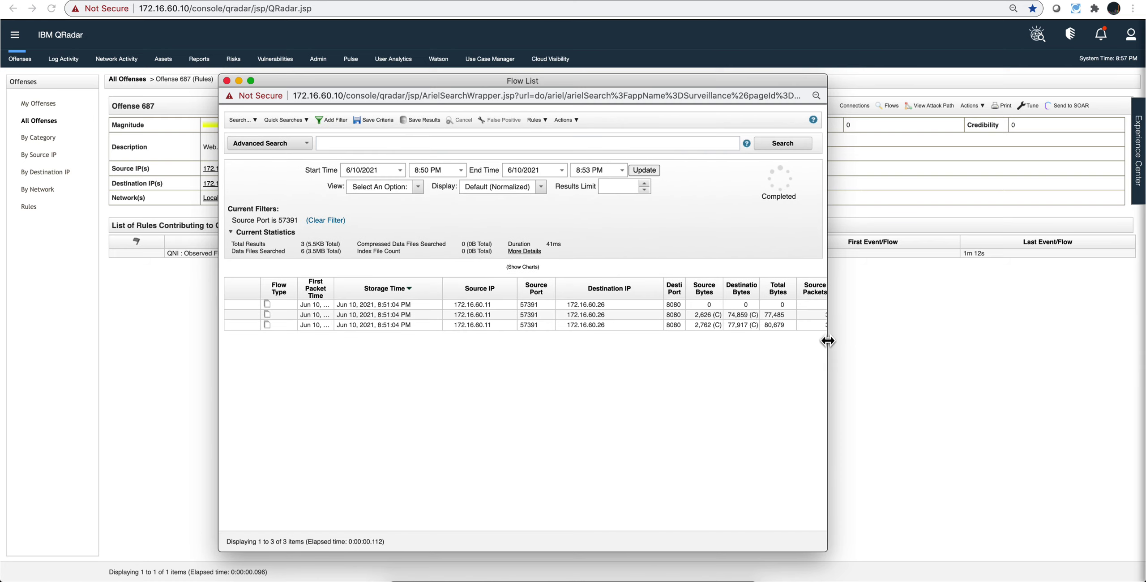
pyautogui.moveTo(827, 340); pyautogui.dragTo(1062, 332)
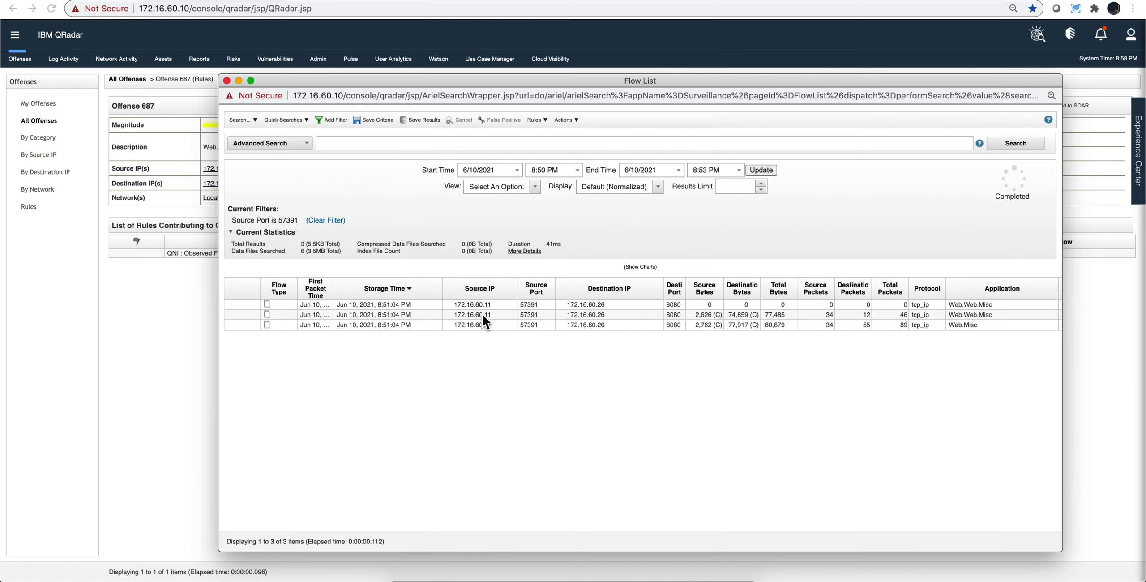
# Open the second flow, application Web.Web.Misc, and examine its deviation description and its source and destination payloads
pyautogui.doubleClick(434, 314)
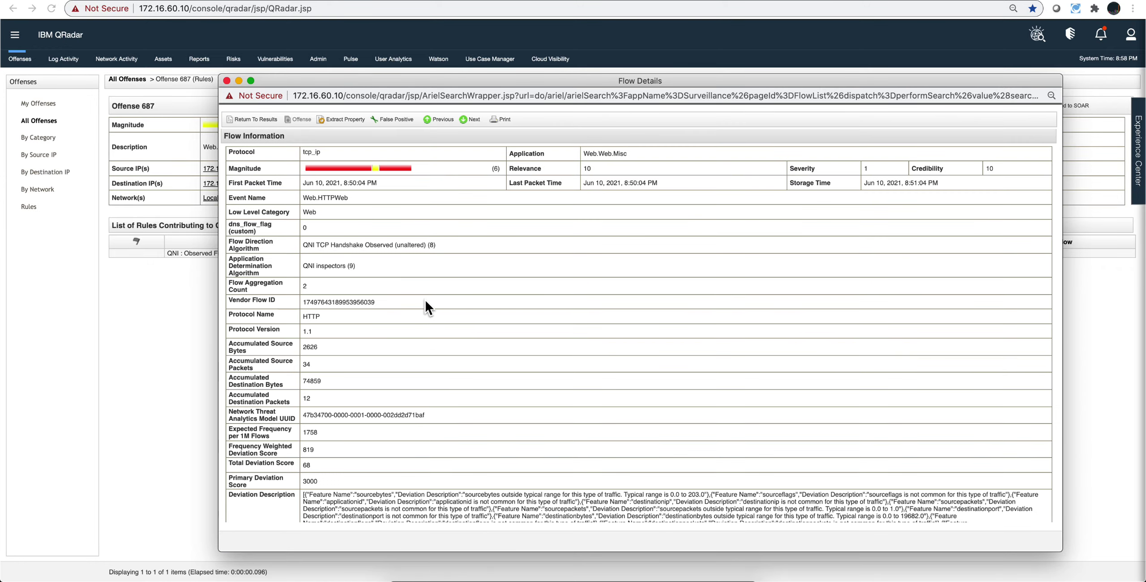
pyautogui.scroll(-3, 425, 302)
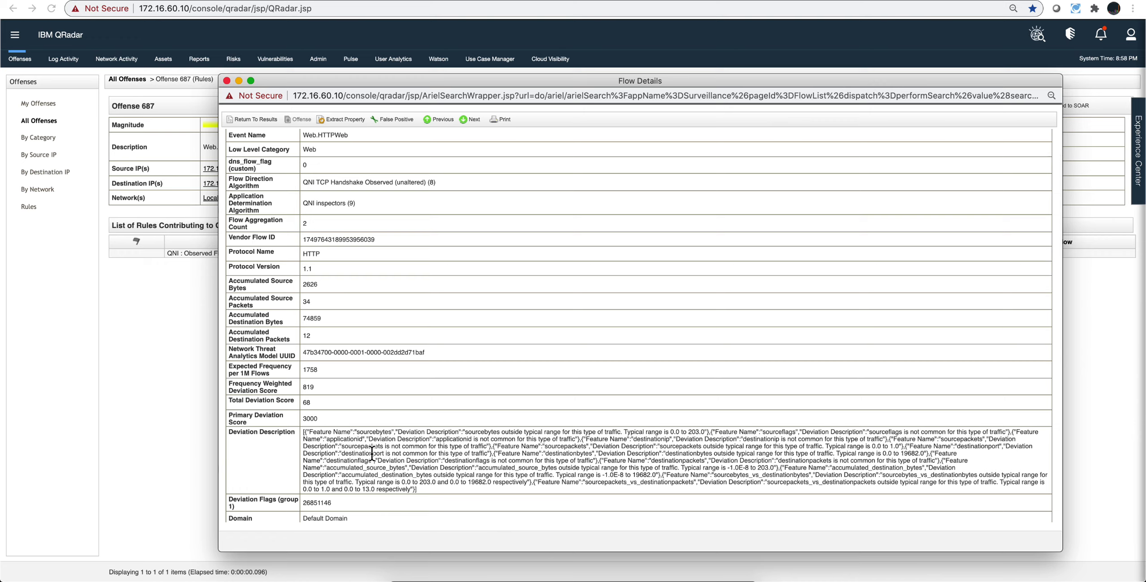
pyautogui.scroll(-1, 372, 453)
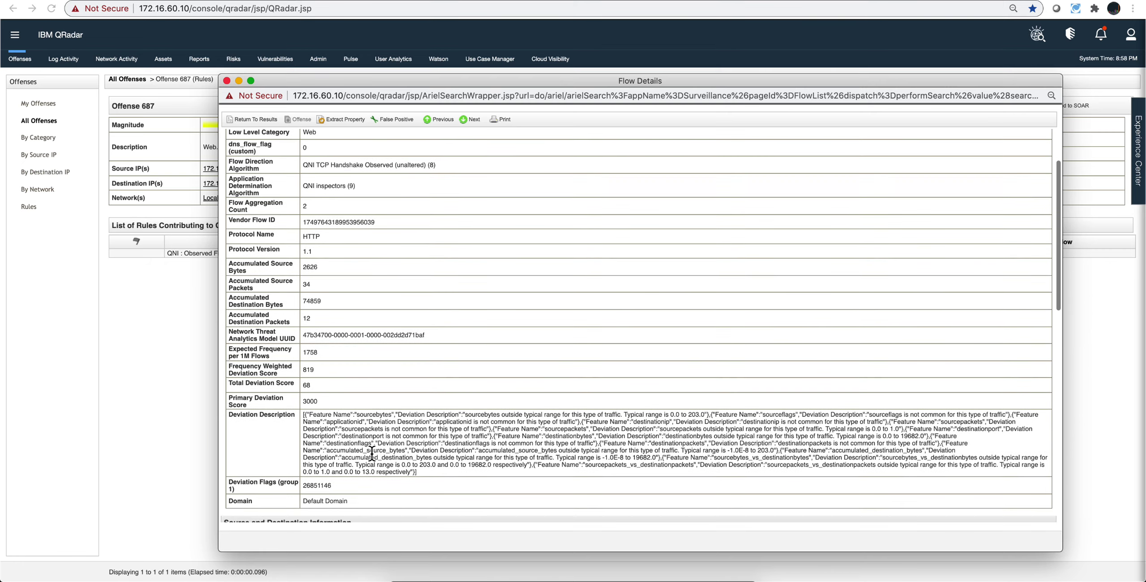
pyautogui.scroll(-5, 372, 453)
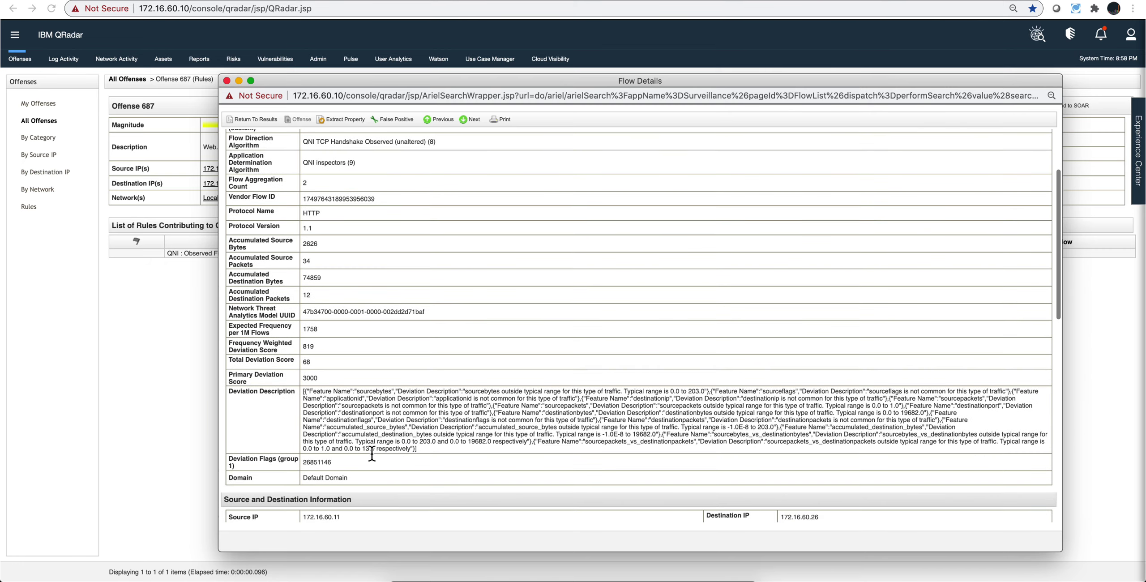
pyautogui.scroll(-15, 372, 454)
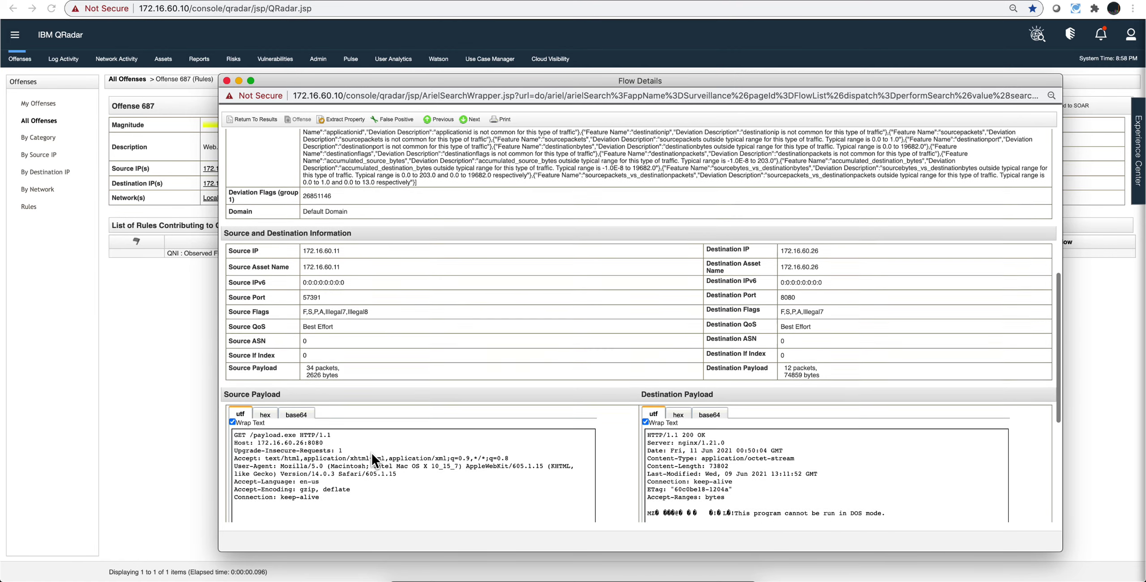
pyautogui.scroll(-1, 372, 454)
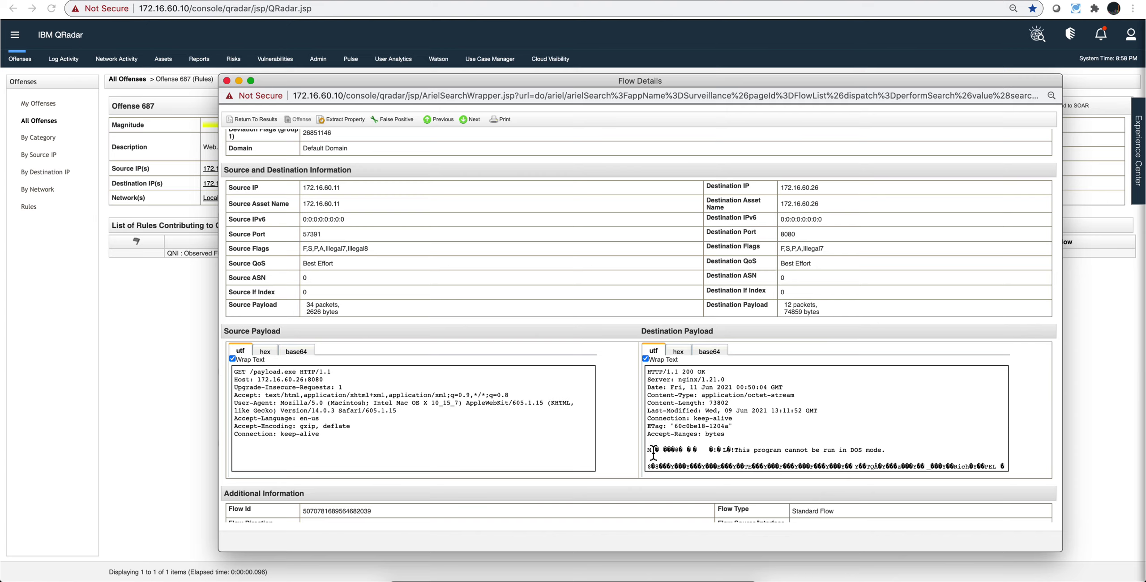
pyautogui.moveTo(655, 452); pyautogui.dragTo(651, 452)
pyautogui.scroll(-3, 454, 389)
pyautogui.scroll(-2, 455, 393)
pyautogui.scroll(15, 455, 394)
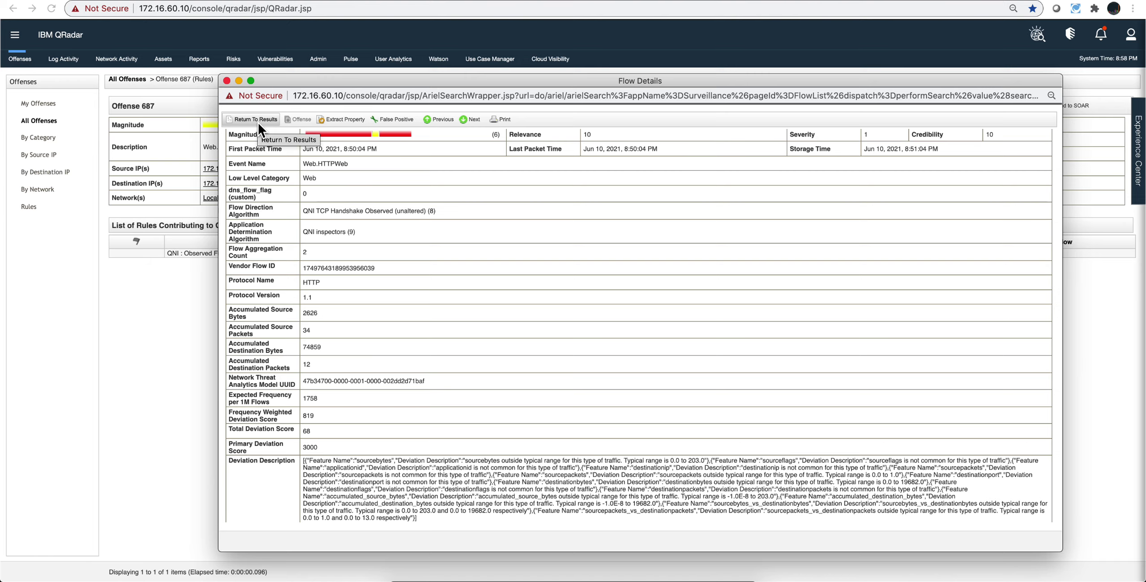
# Return to the flow list, open the third flow, application Web.Misc, and examine its deviation description and source and destination payloads
pyautogui.click(259, 124)
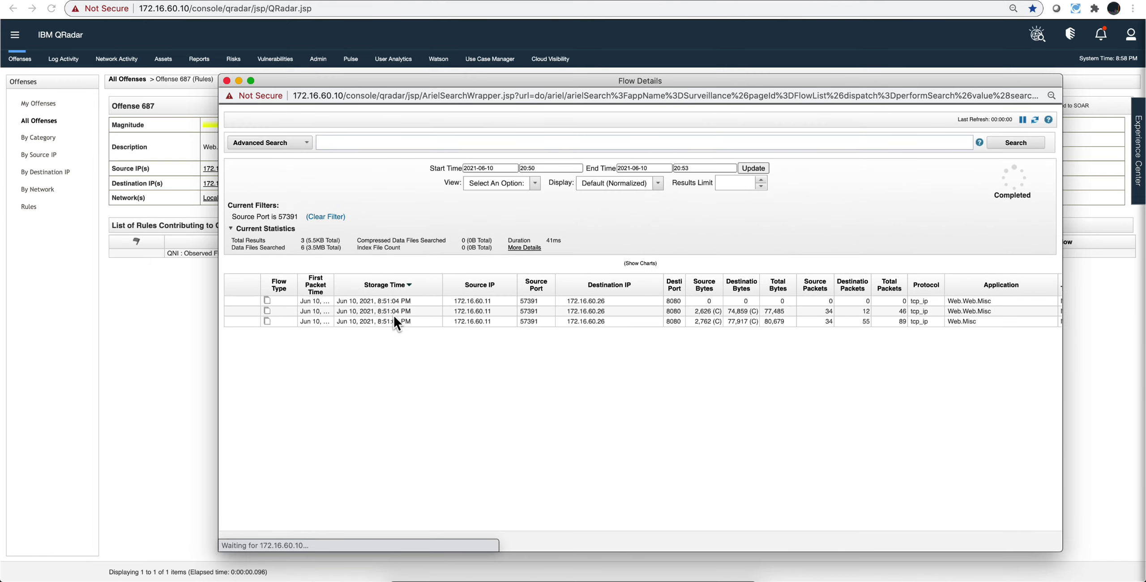
pyautogui.doubleClick(616, 323)
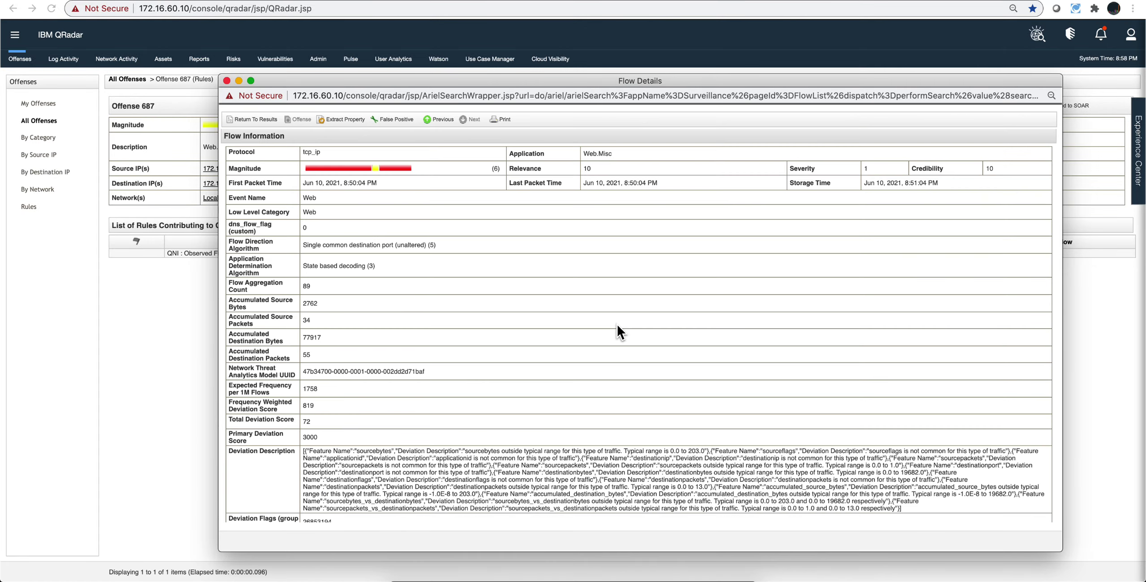
pyautogui.scroll(-10, 616, 322)
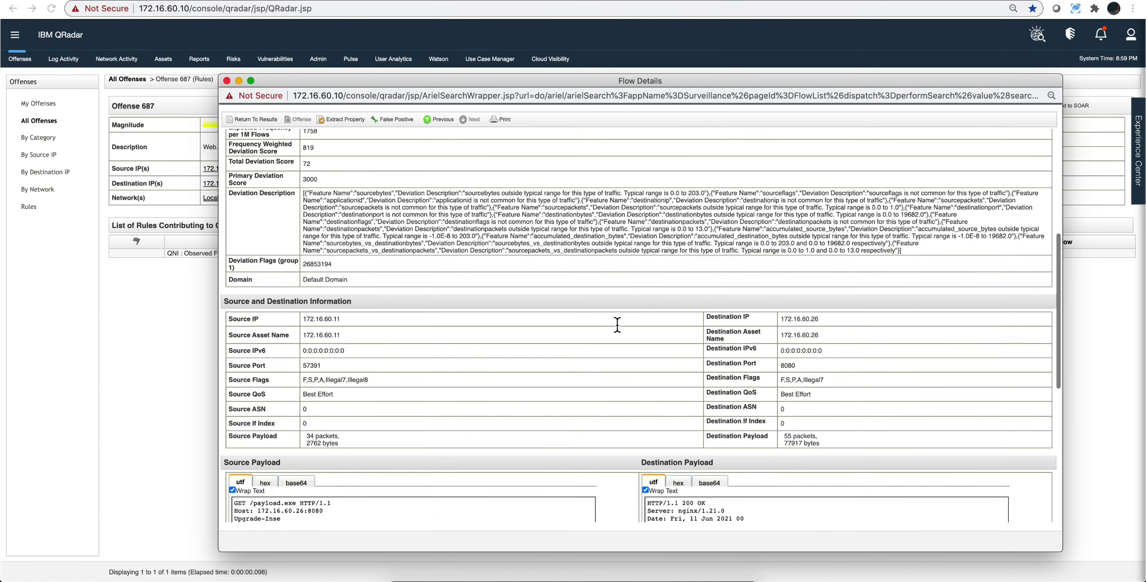
pyautogui.scroll(-5, 617, 324)
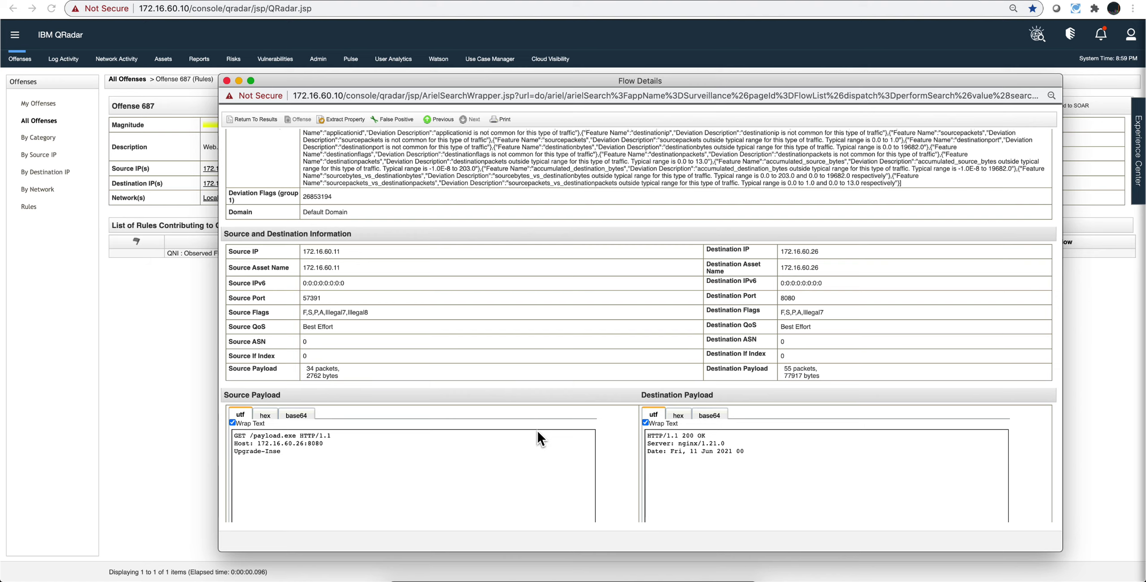
pyautogui.scroll(10, 537, 429)
# Return to the flow list, open the first Web.Web.Misc flow, inspect its request URL, and copy the file hash of payload.exe
pyautogui.click(265, 123)
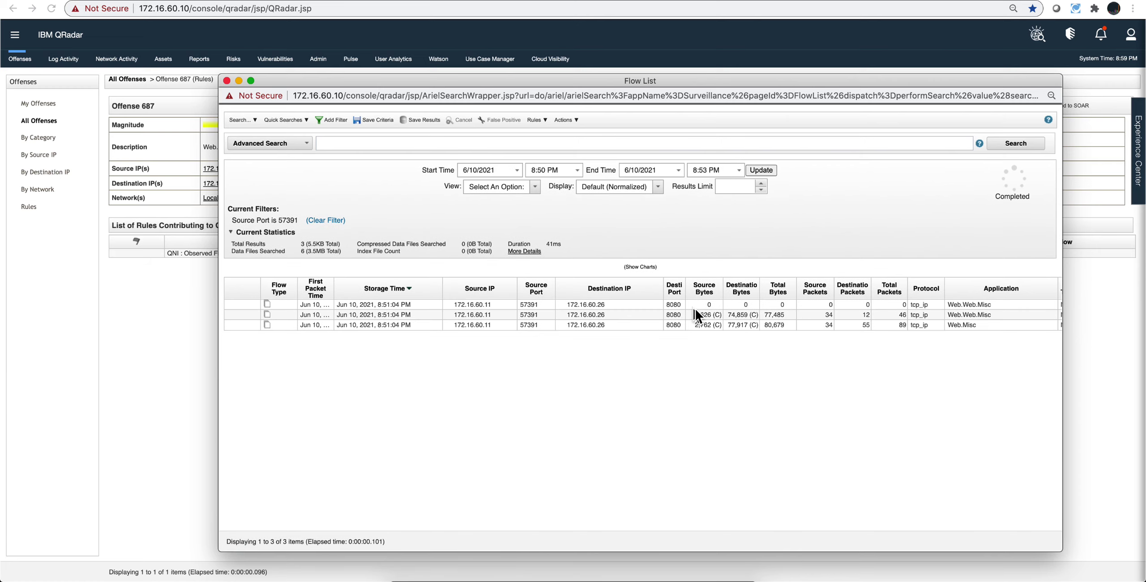
pyautogui.doubleClick(601, 303)
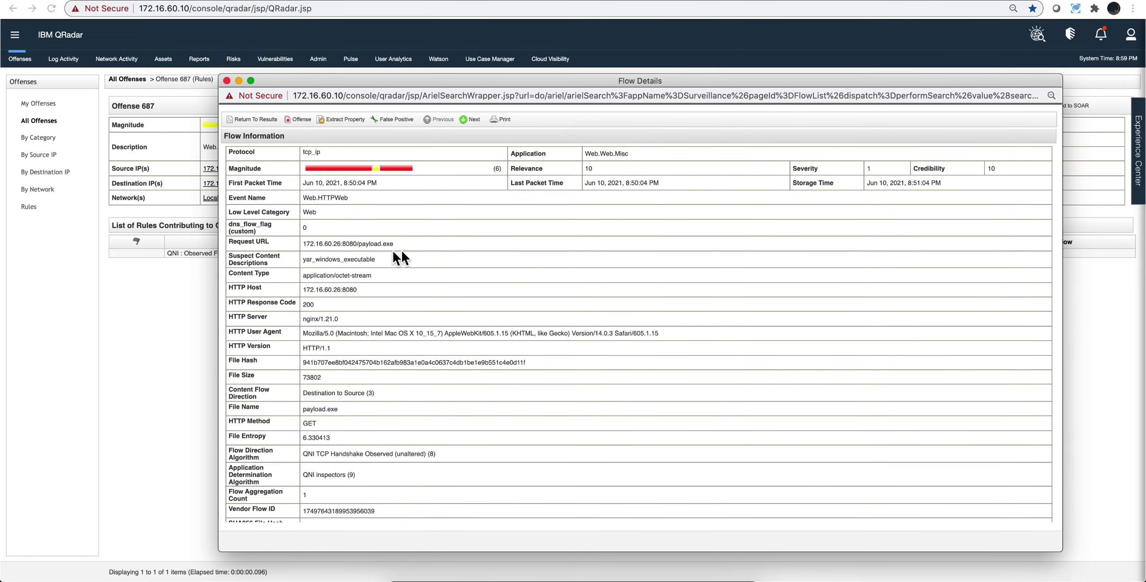
pyautogui.moveTo(402, 244); pyautogui.dragTo(301, 244)
pyautogui.click(532, 363)
pyautogui.moveTo(531, 360); pyautogui.dragTo(412, 358)
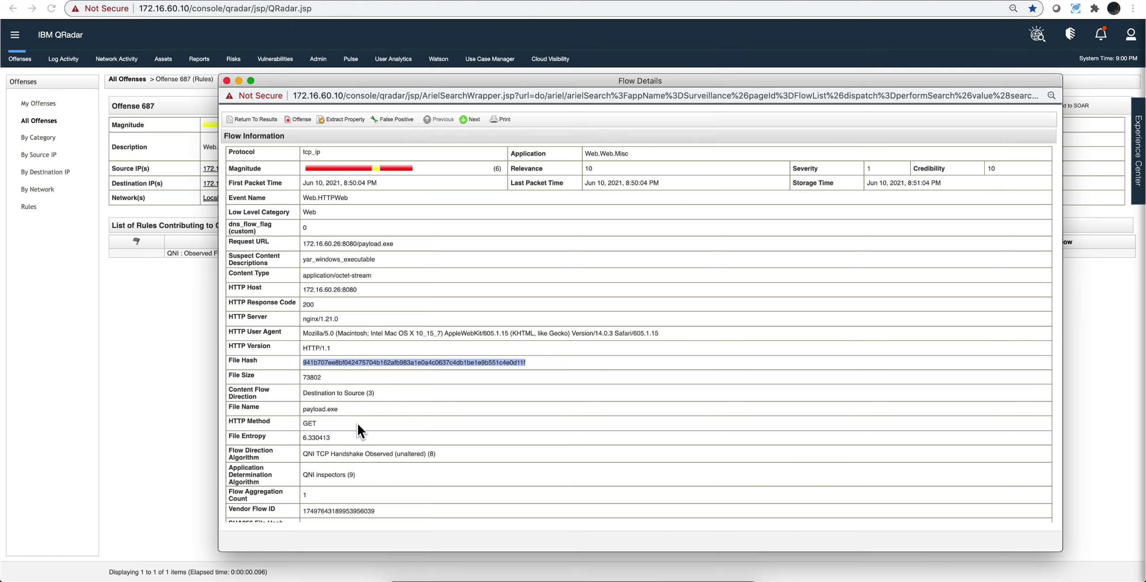
pyautogui.click(255, 119)
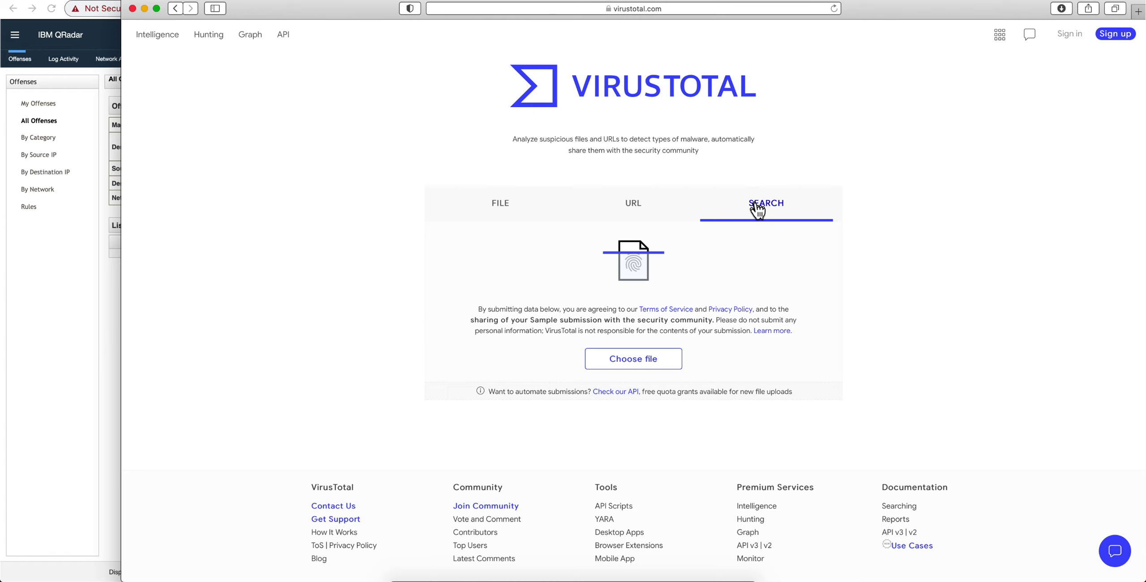
# Switch to VirusTotal and search for the file hash 941b707ee8bf042475704b162afb983a1e0a4c0637c4db1be1e9b551c4e0d11f
pyautogui.click(756, 205)
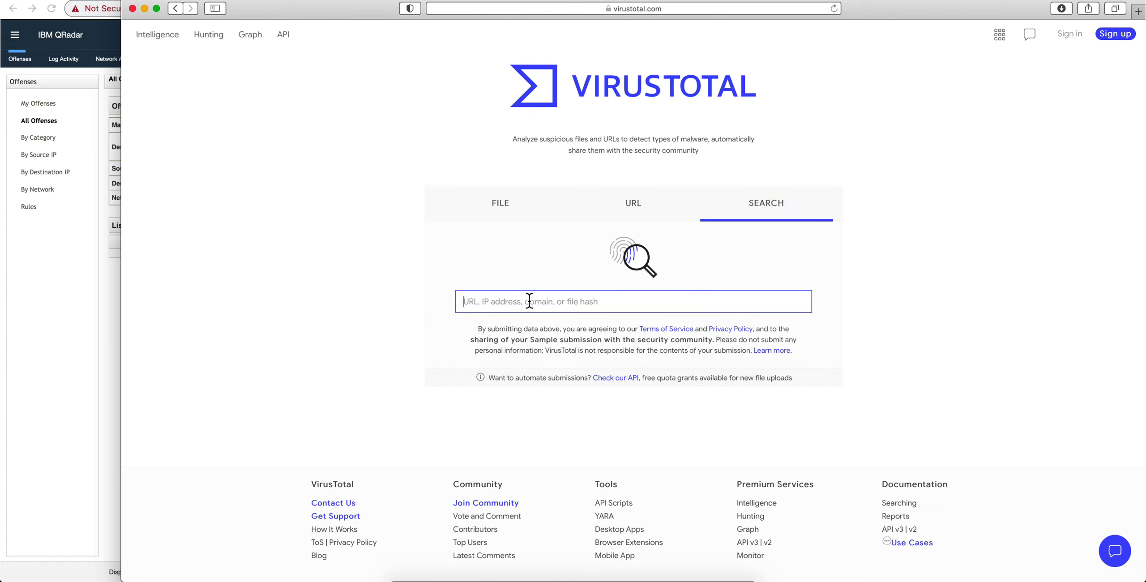
pyautogui.write('941b707ee8bf041475704b162afb983a1e0a4c0637c4db1be1e9b551c4e0d11f')
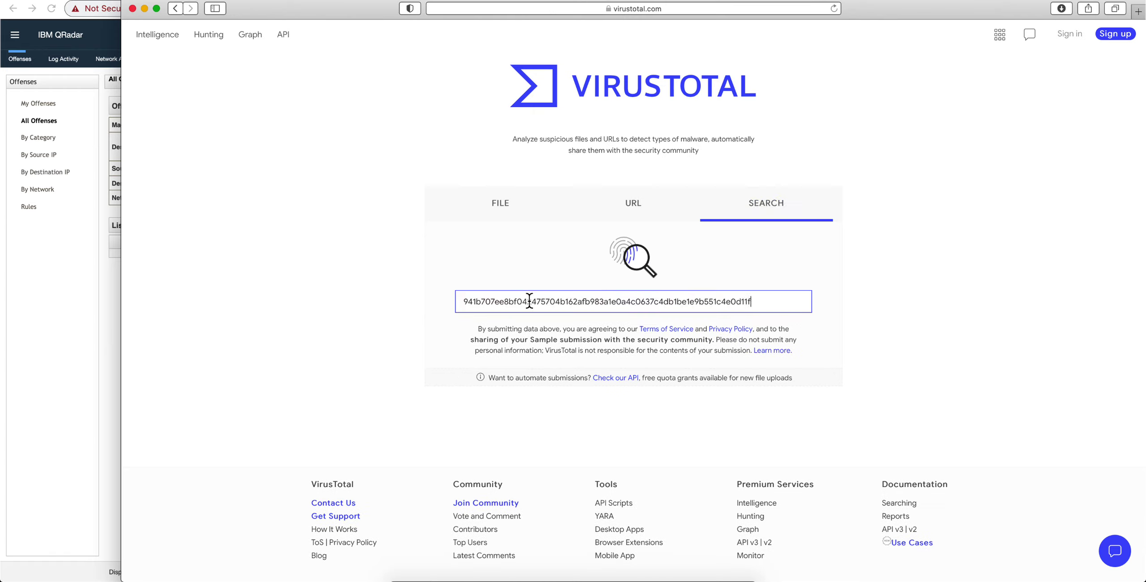
pyautogui.press('Return')
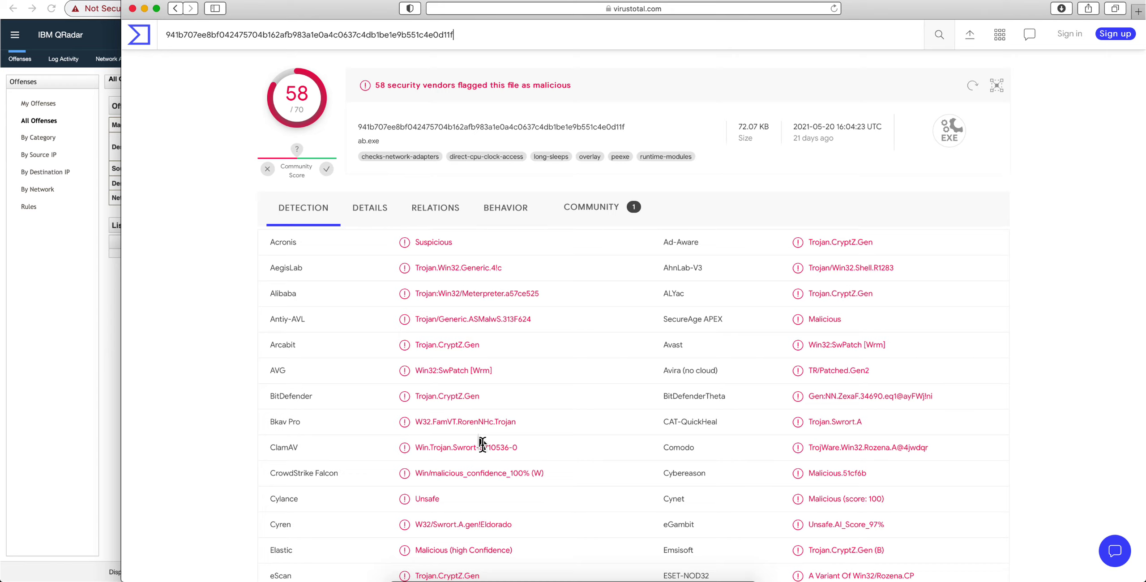
# Open the file's behavior report and examine the IP address in its HTTP request, its file system actions and its registry actions
pyautogui.click(507, 214)
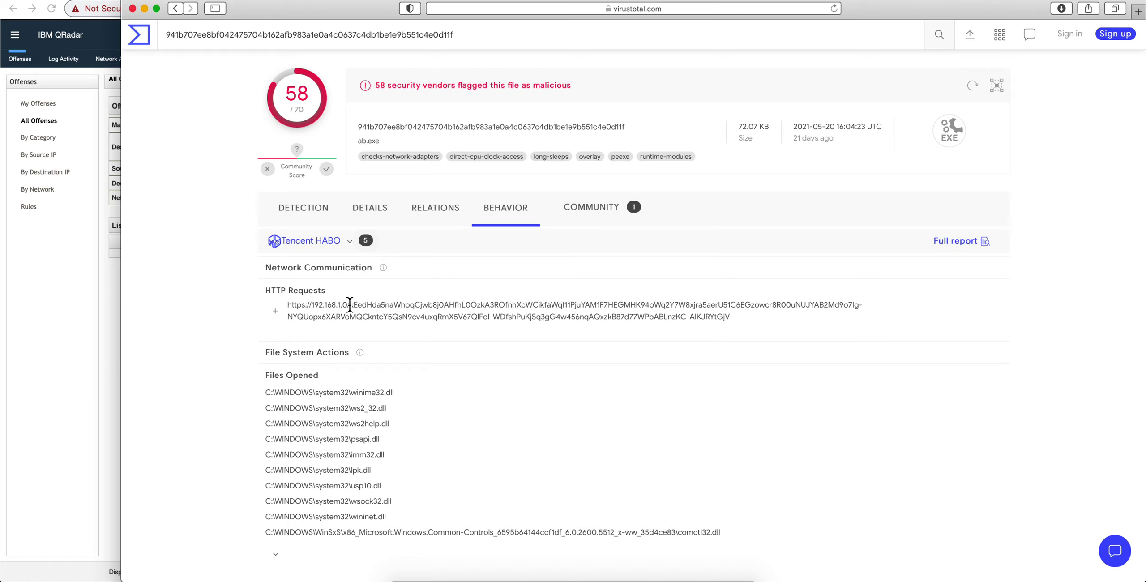
pyautogui.moveTo(347, 304); pyautogui.dragTo(310, 305)
pyautogui.scroll(-3, 589, 370)
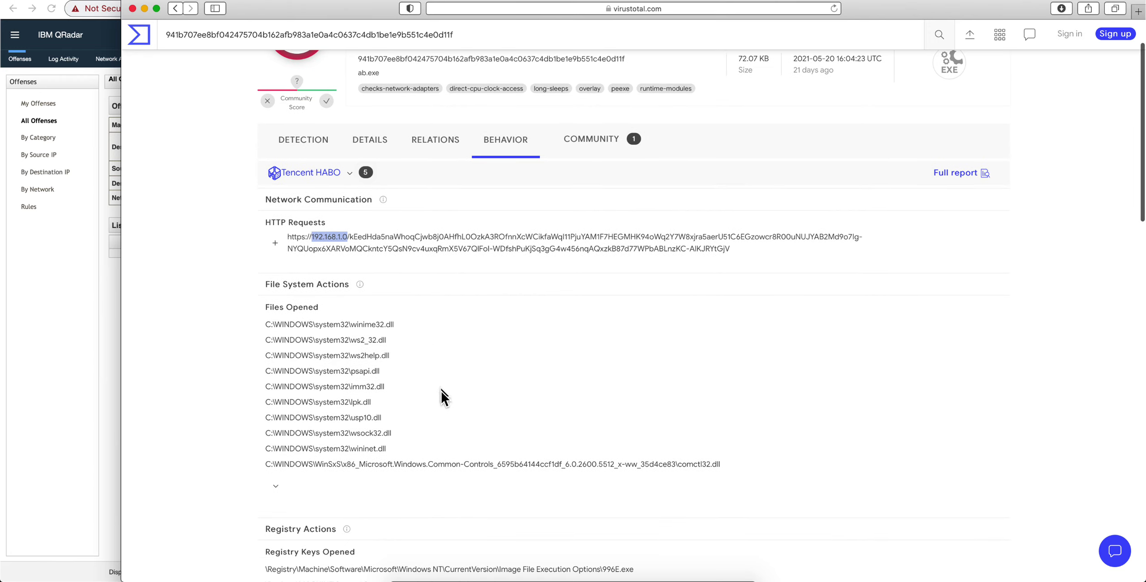
pyautogui.scroll(-5, 442, 392)
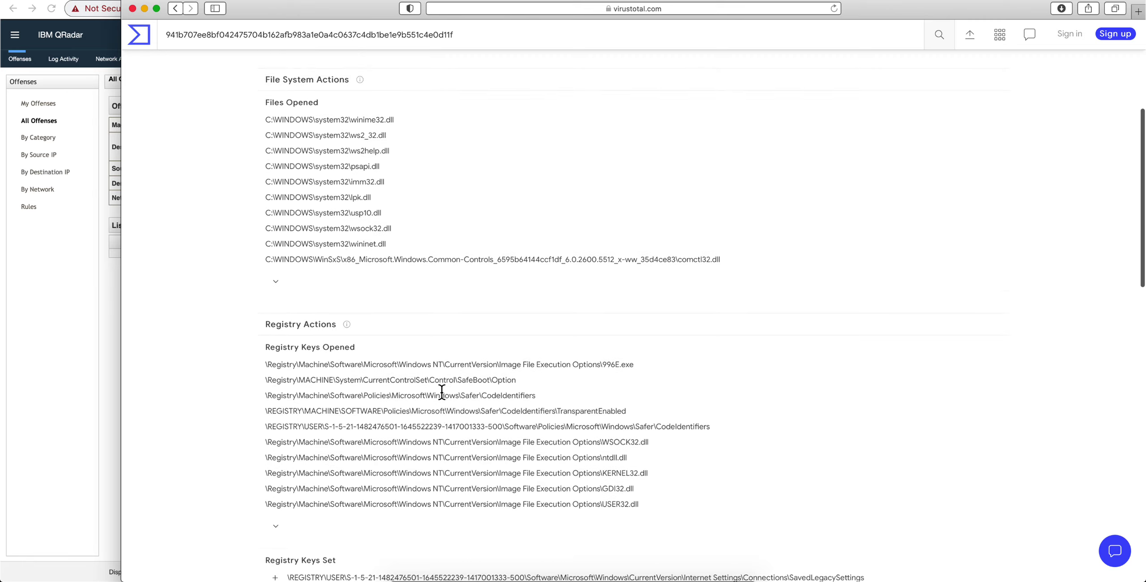
pyautogui.scroll(7, 441, 399)
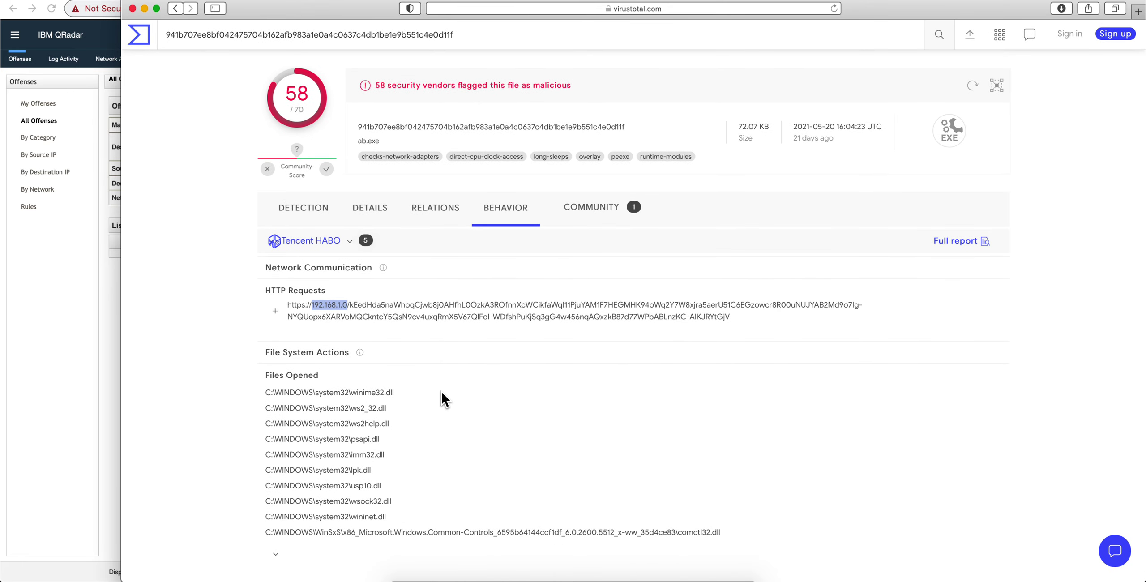